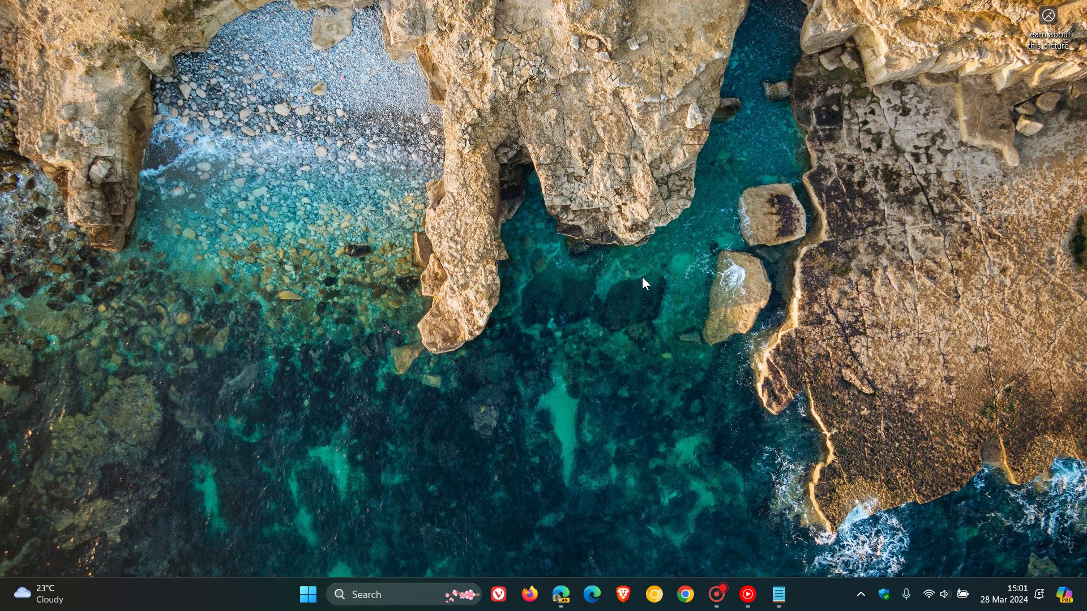
# Step: Launch the new Notepad app, then add and close a second blank tab
pyautogui.click(779, 595)
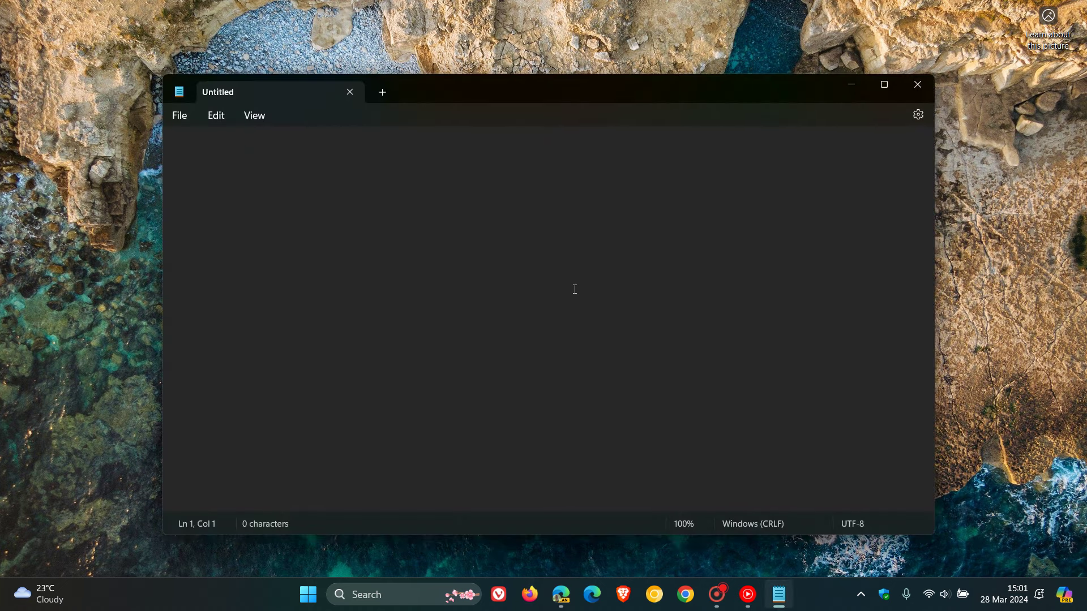
pyautogui.click(383, 93)
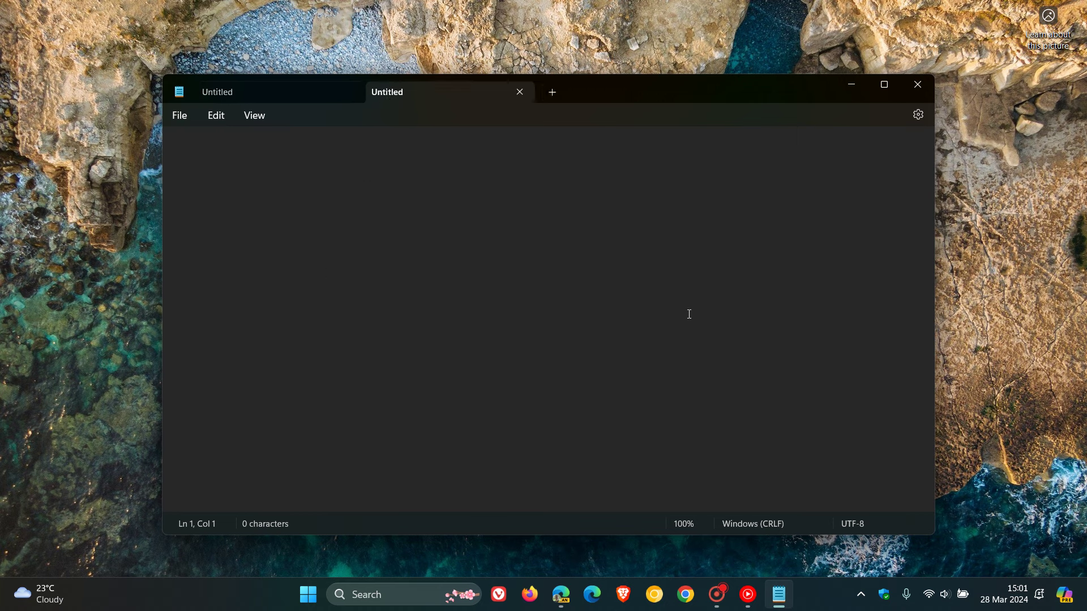
pyautogui.click(519, 91)
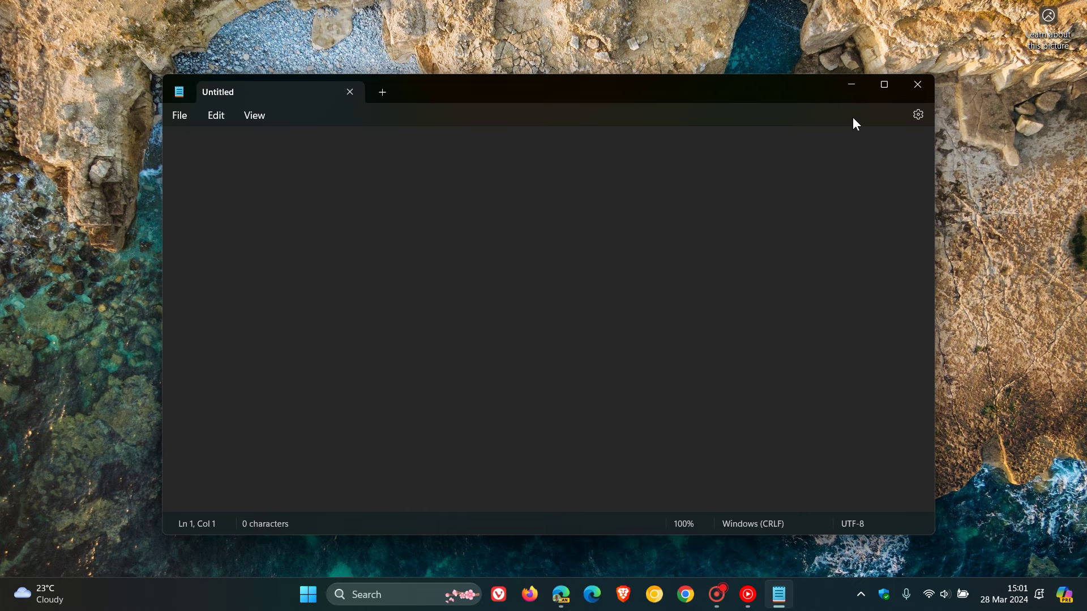
# Step: Minimize Notepad and find the Notepad entry under N in Start's All apps list
pyautogui.click(851, 86)
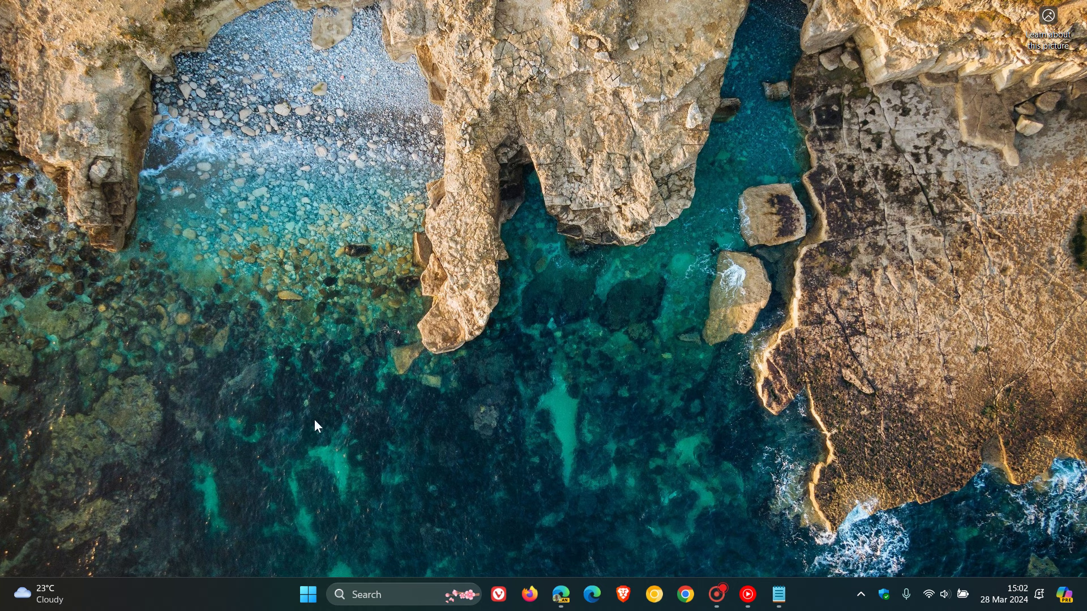
pyautogui.click(308, 605)
pyautogui.click(691, 140)
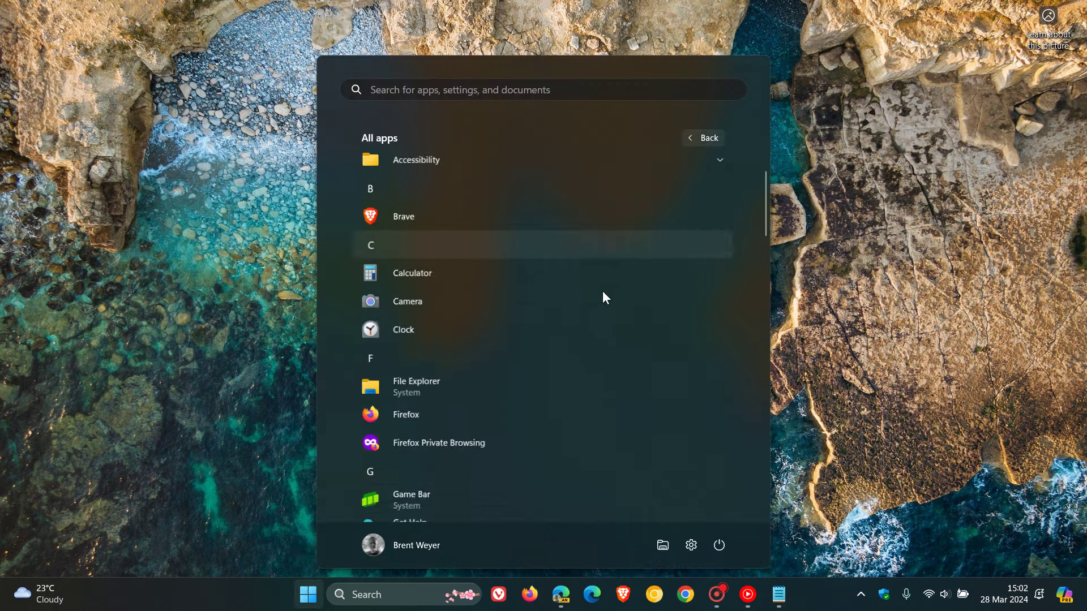
pyautogui.scroll(-10, 602, 292)
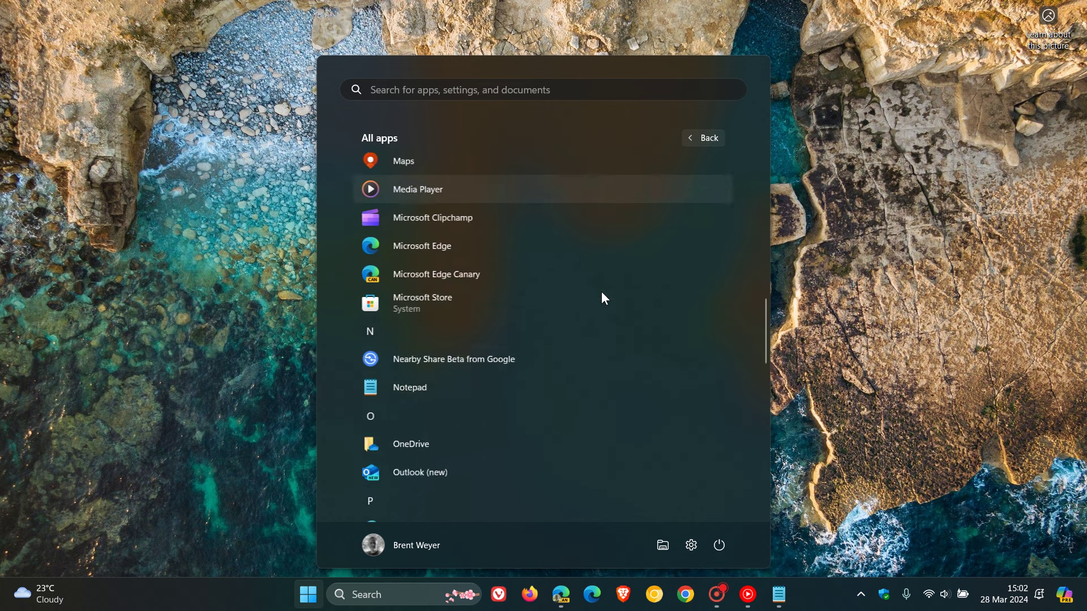
pyautogui.rightClick(513, 383)
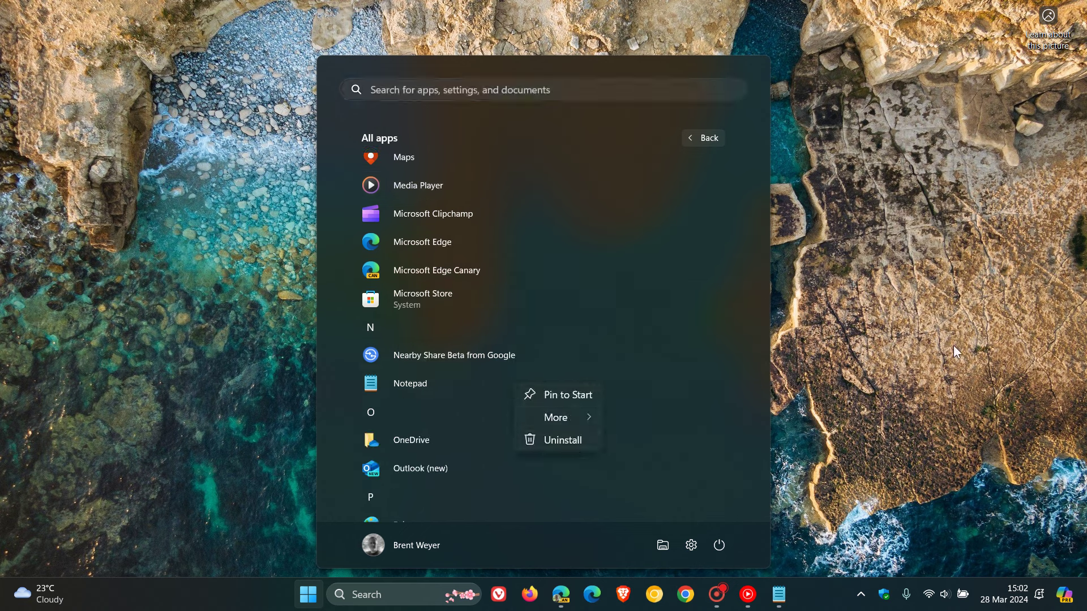
pyautogui.click(704, 554)
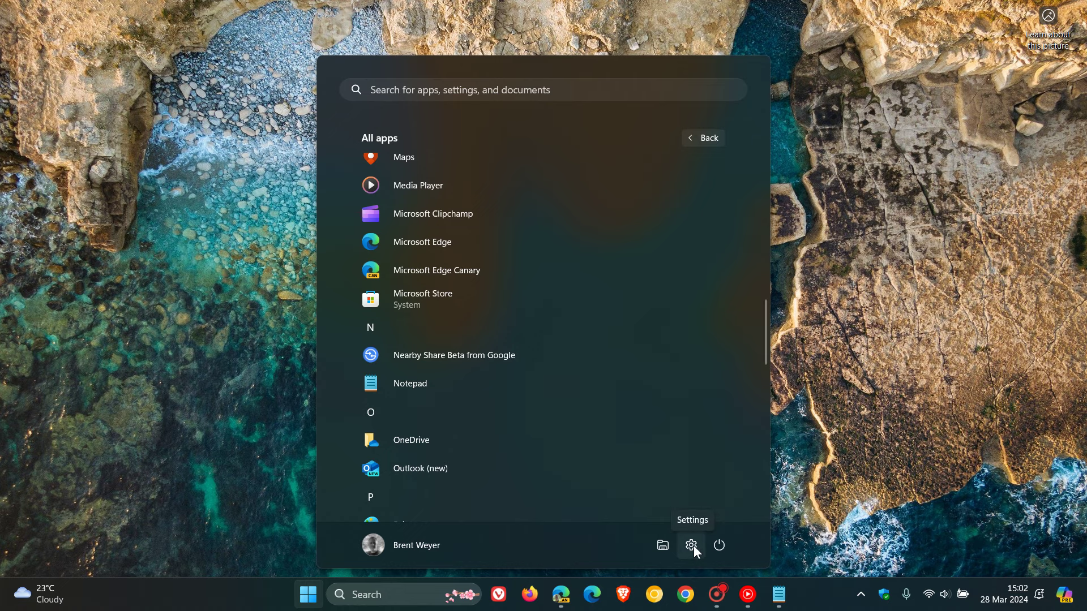
# Step: Check that Notepad (system) is installed at 731 KB under System > Optional features, then minimize Settings
pyautogui.click(692, 546)
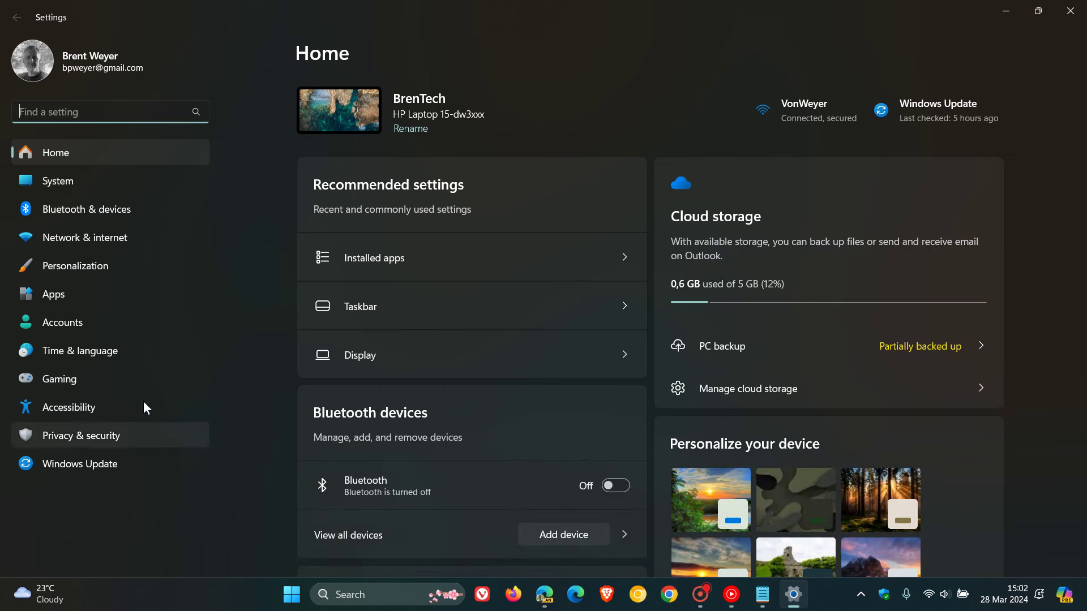
pyautogui.click(126, 177)
pyautogui.scroll(-8, 667, 215)
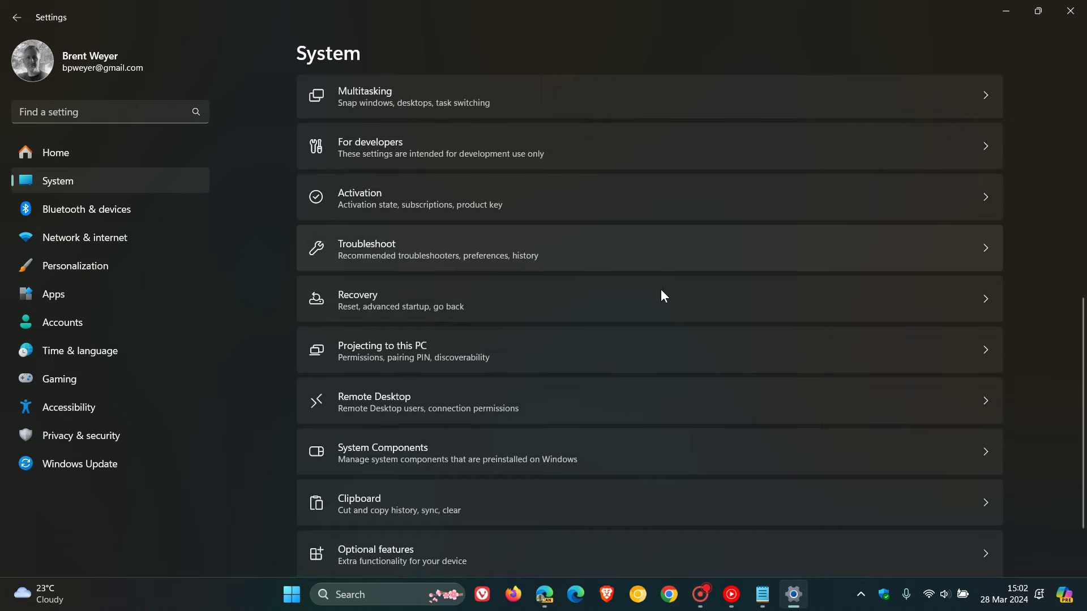
pyautogui.click(622, 477)
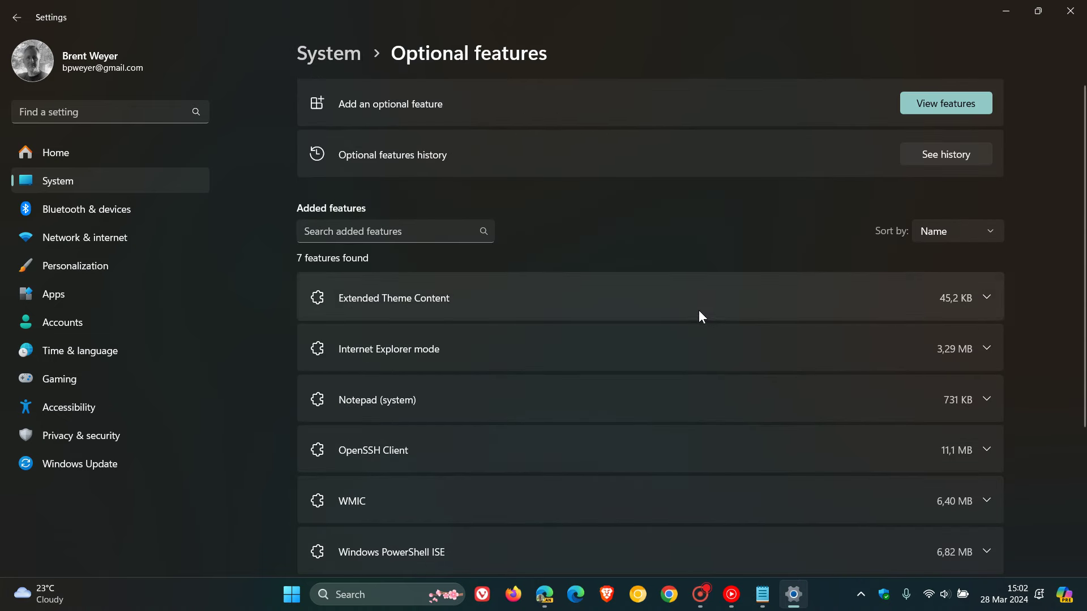
pyautogui.click(600, 402)
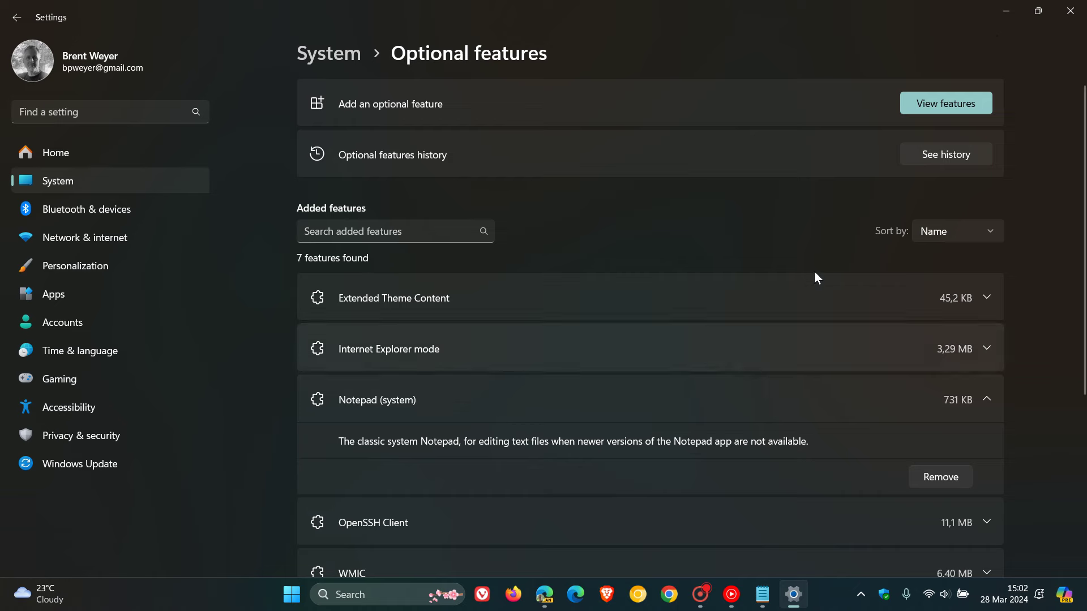
pyautogui.click(1005, 12)
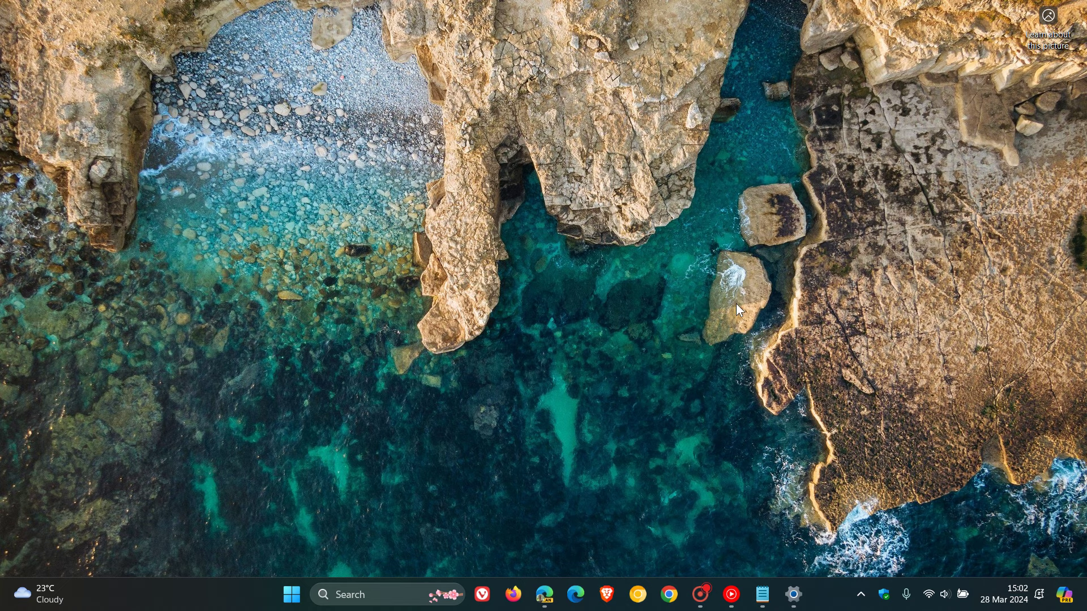
# Step: Launch Notepad from the taskbar
pyautogui.click(763, 594)
# Step: Restore Settings and confirm the Notepad notepad.exe alias is Off under Apps > Advanced app settings > App execution aliases
pyautogui.click(794, 595)
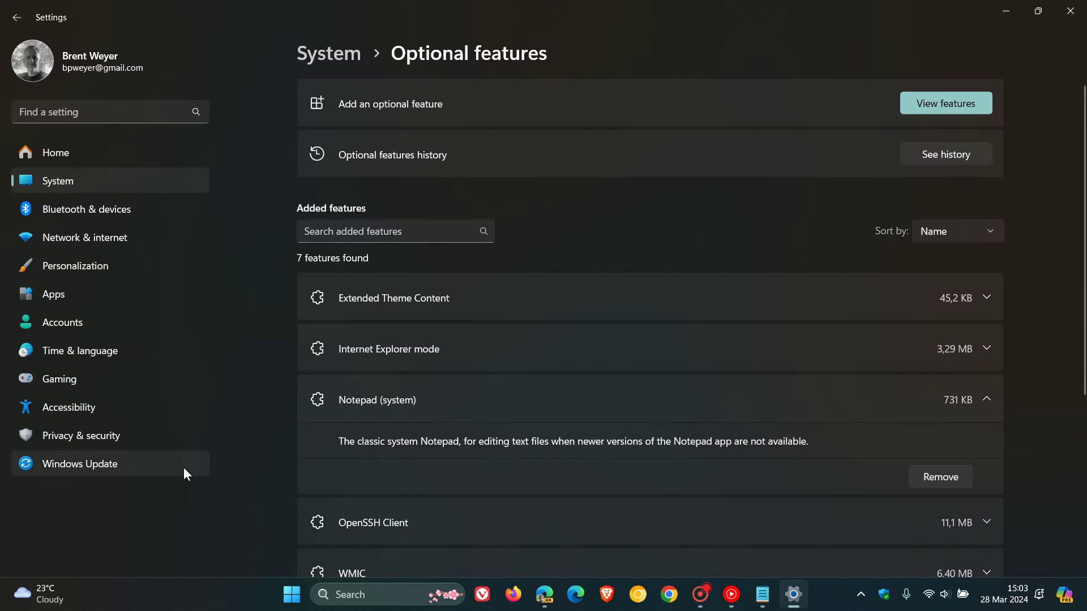
pyautogui.click(106, 299)
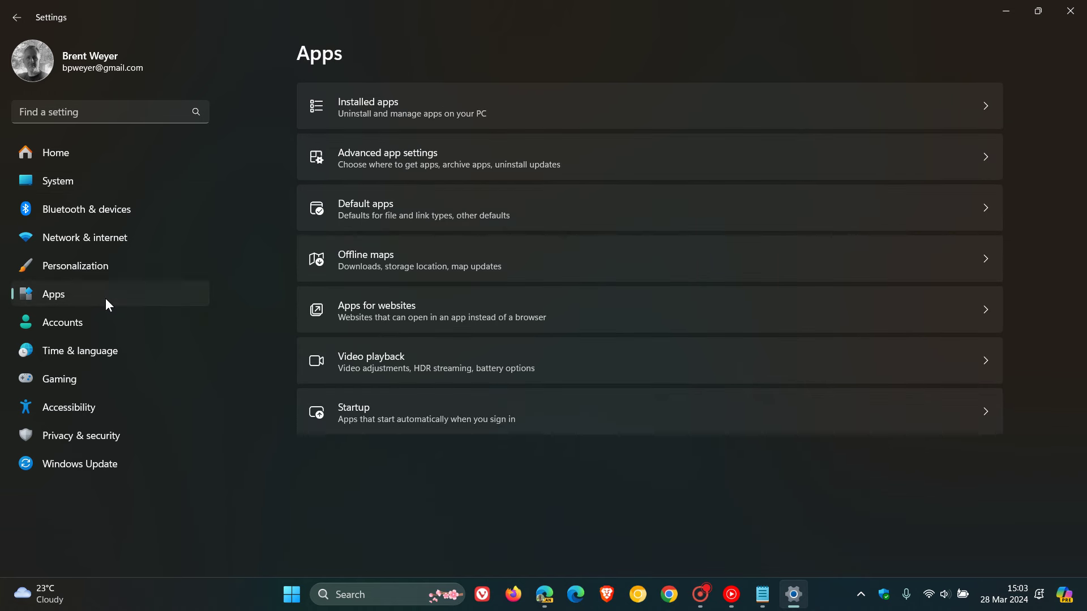
pyautogui.click(689, 171)
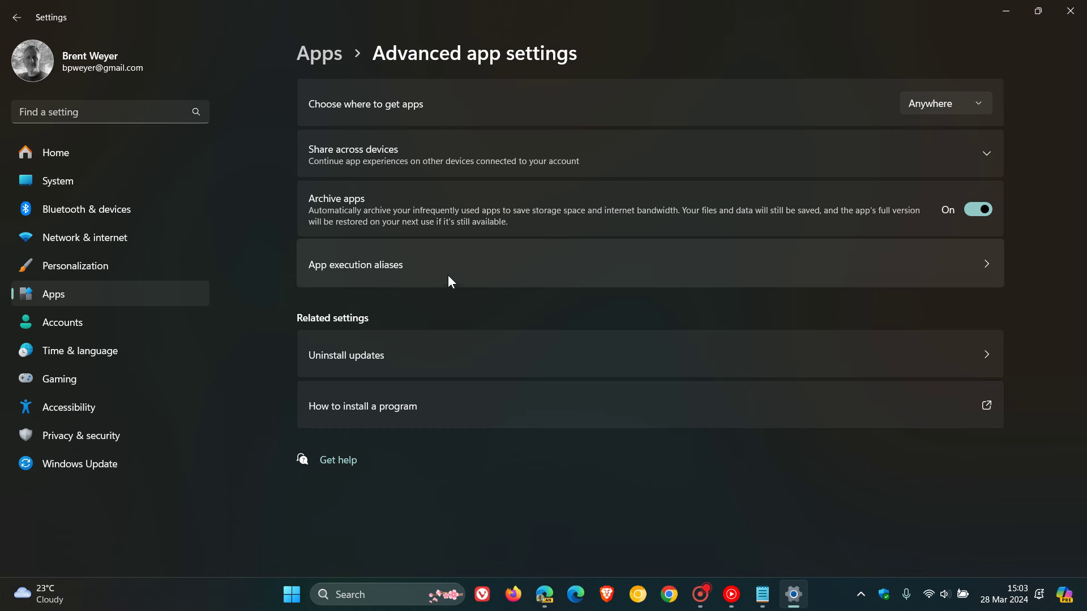
pyautogui.click(609, 264)
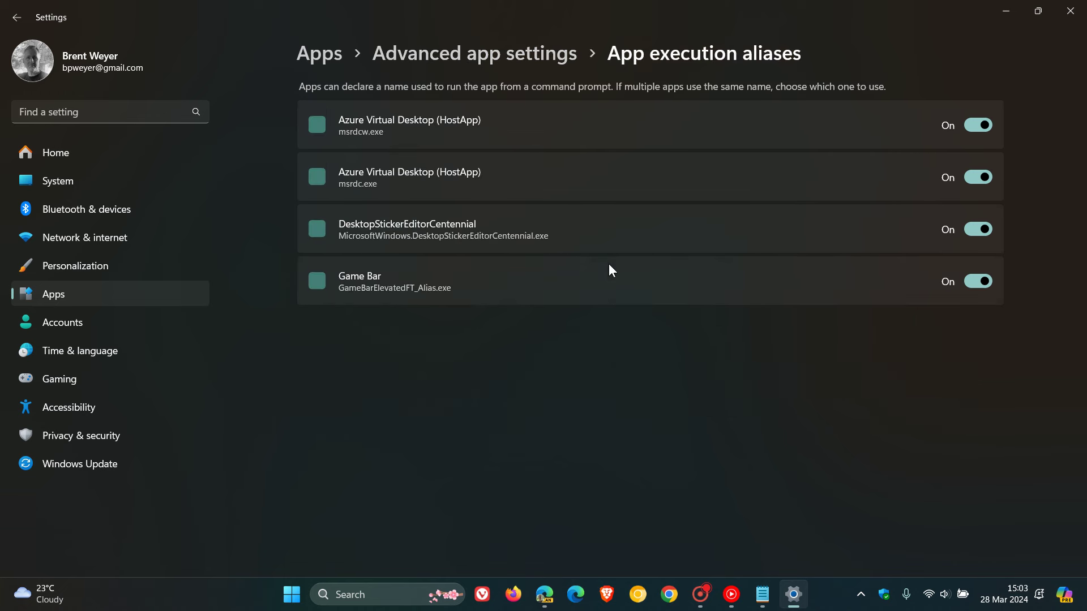
pyautogui.scroll(-4, 656, 240)
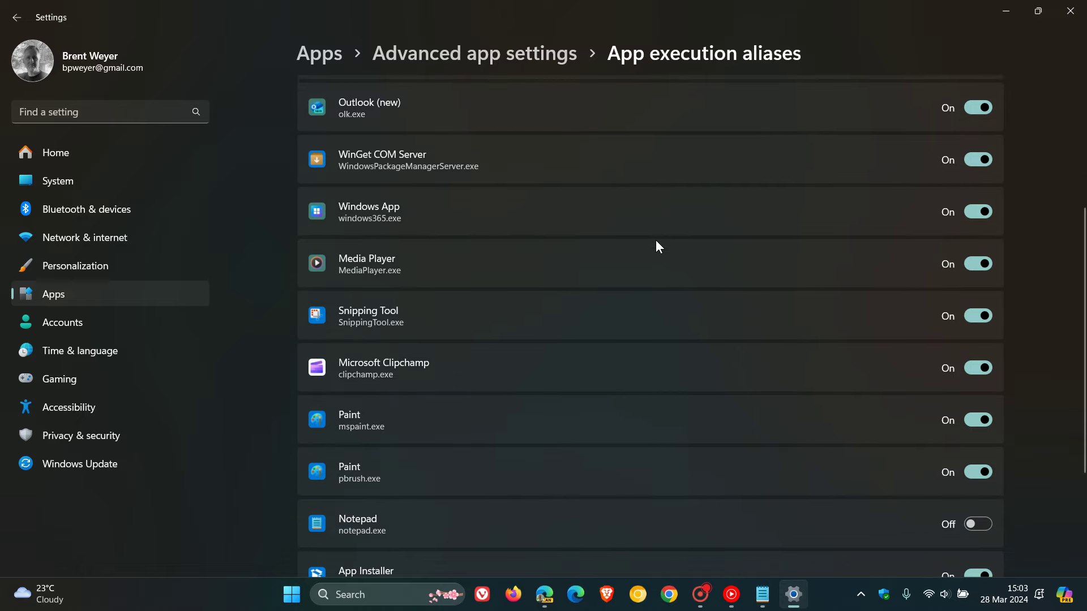
pyautogui.scroll(-3, 656, 240)
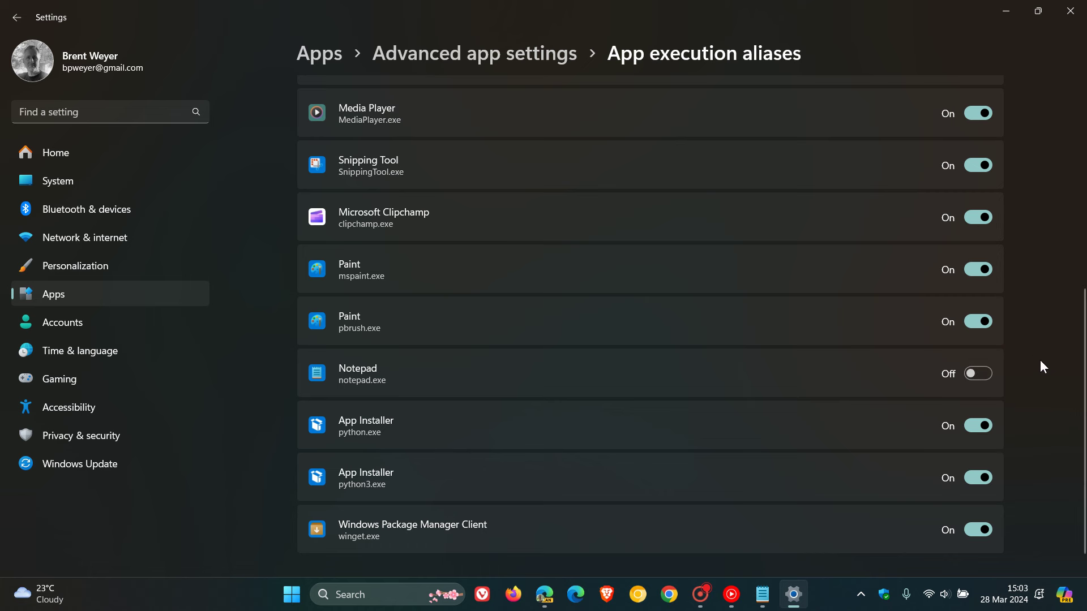
# Step: Minimize Settings, open File Explorer to C:\Windows, and scroll to the notepad executable
pyautogui.click(1006, 11)
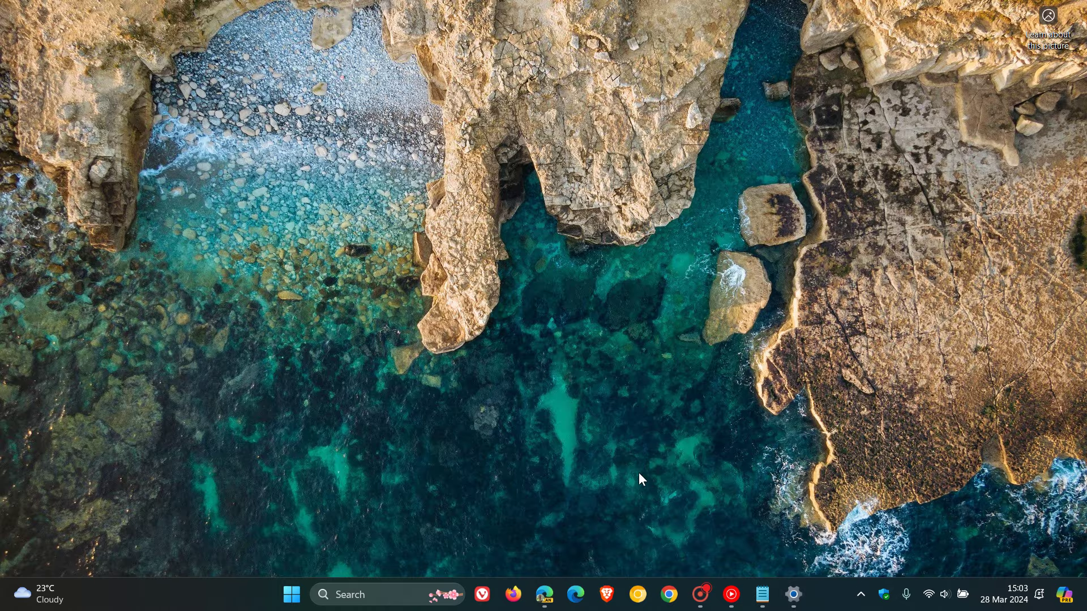
pyautogui.click(292, 594)
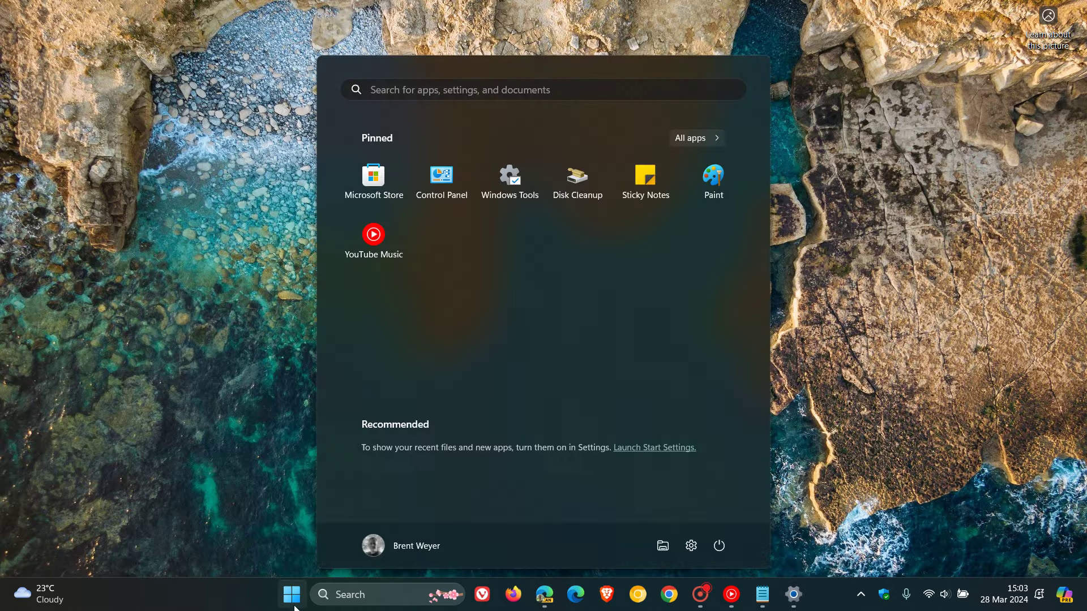
pyautogui.click(663, 546)
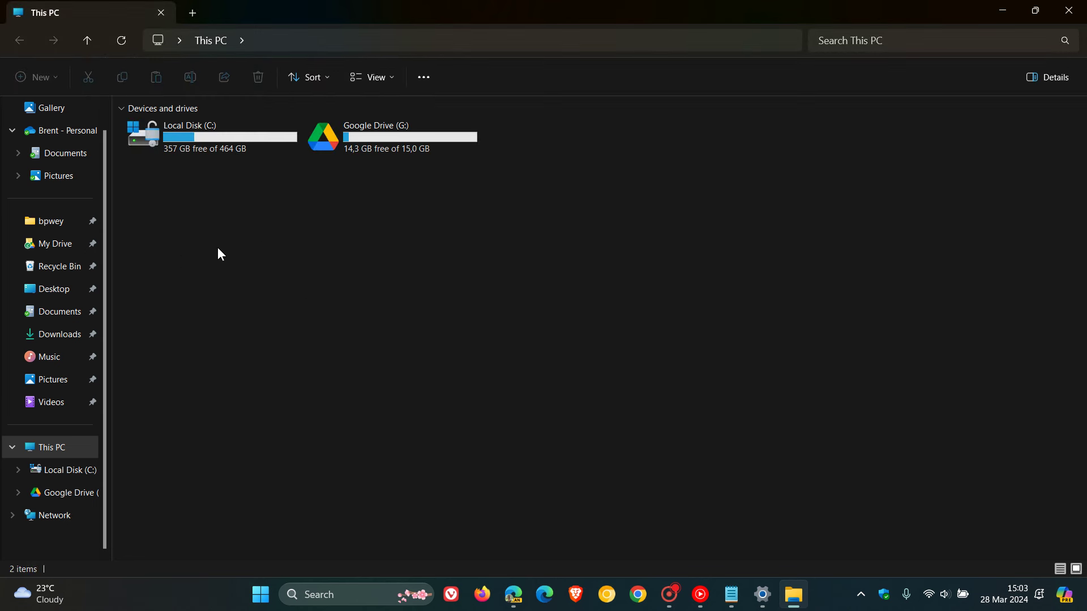
pyautogui.doubleClick(202, 143)
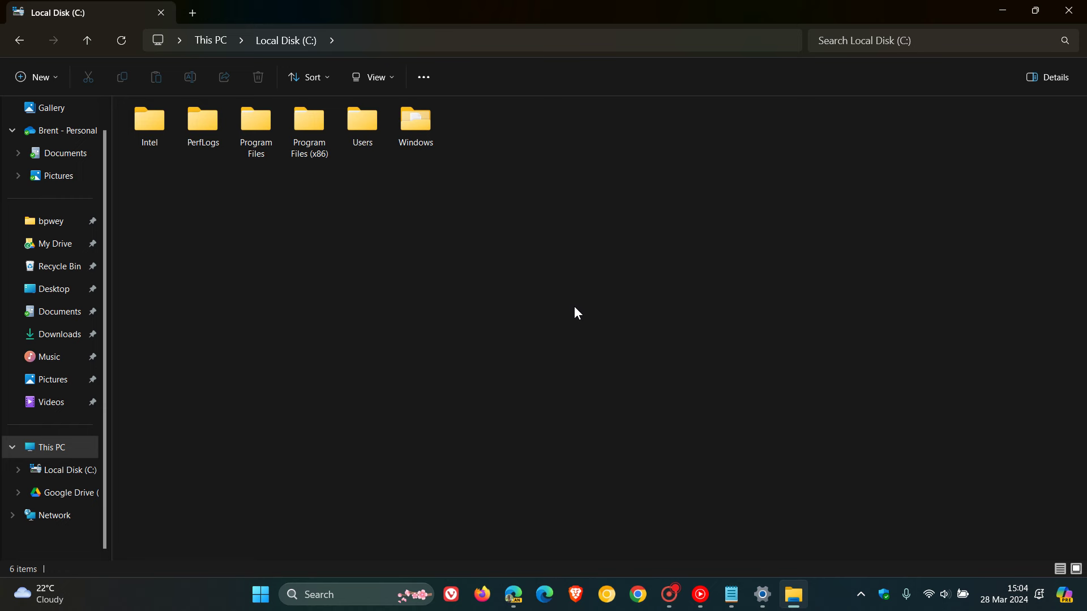
pyautogui.doubleClick(409, 121)
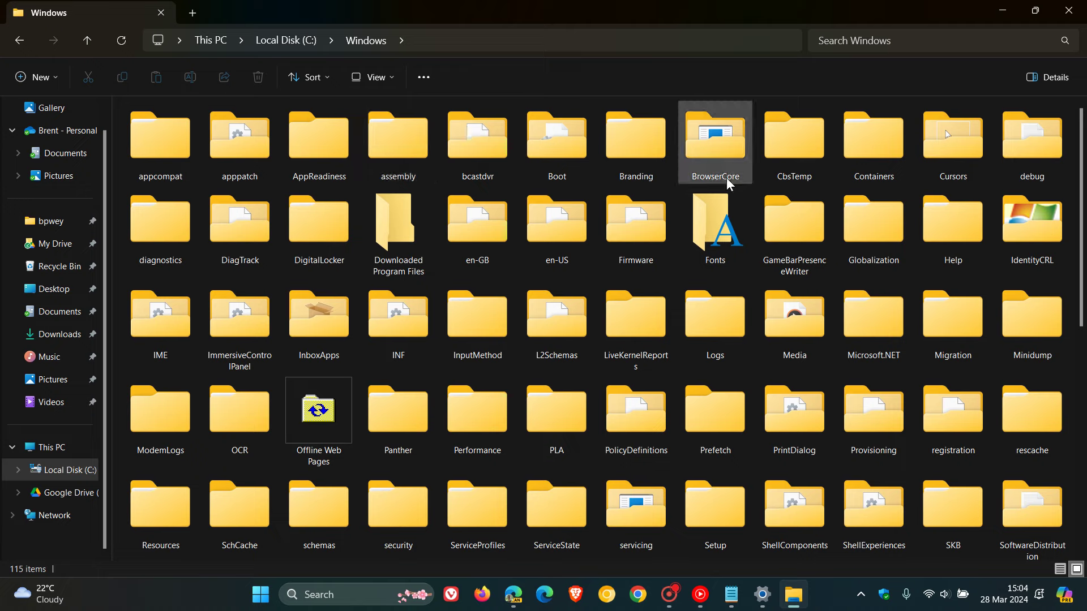
pyautogui.scroll(-10, 726, 178)
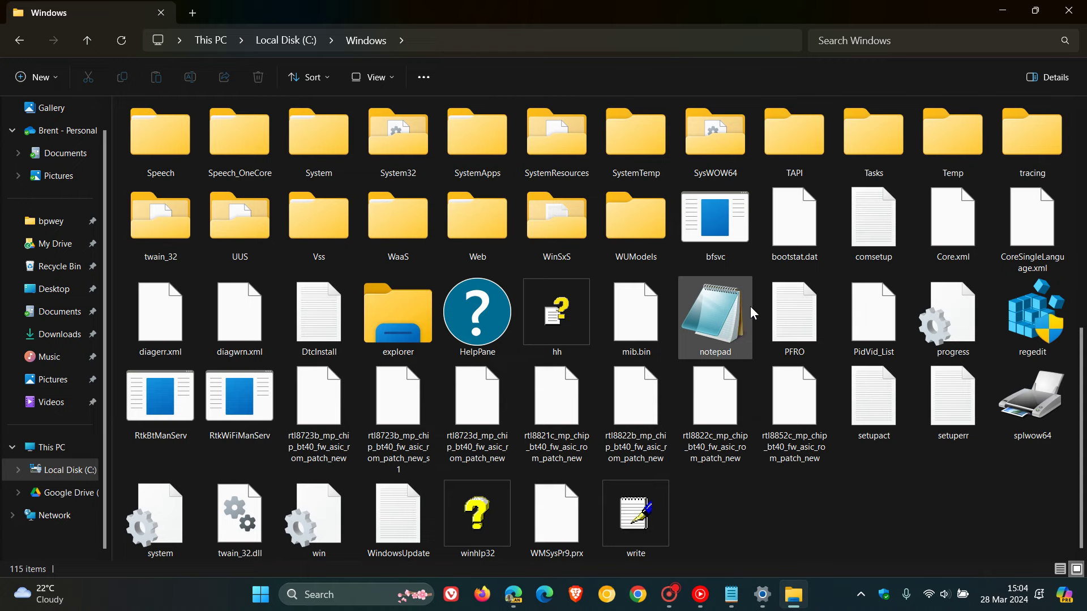
# Step: Test-launch classic notepad.exe from C:\Windows, close it, and pin it to Start
pyautogui.click(762, 595)
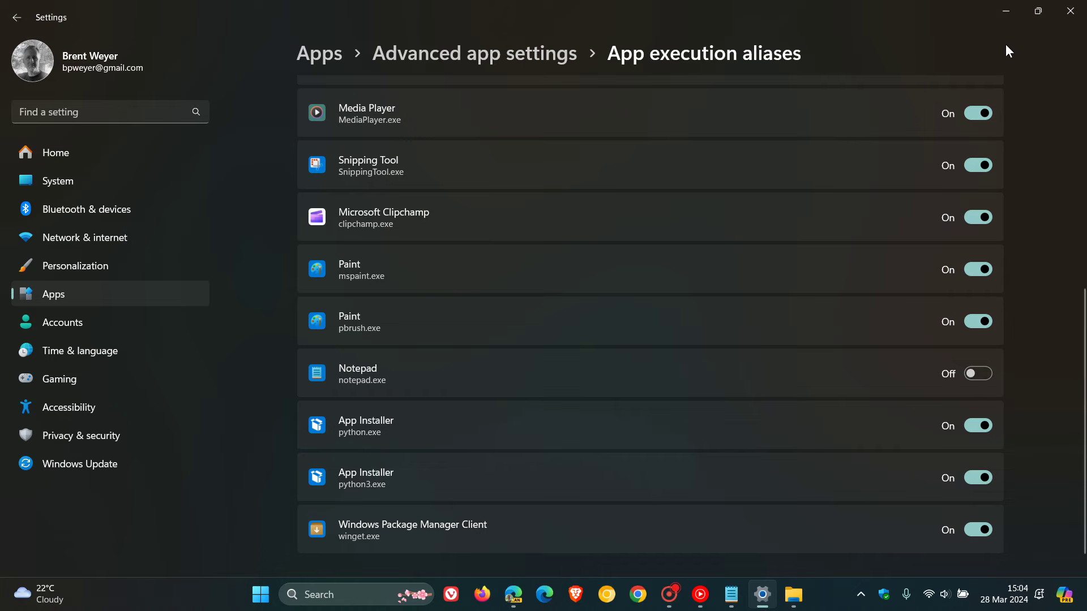
pyautogui.click(1005, 12)
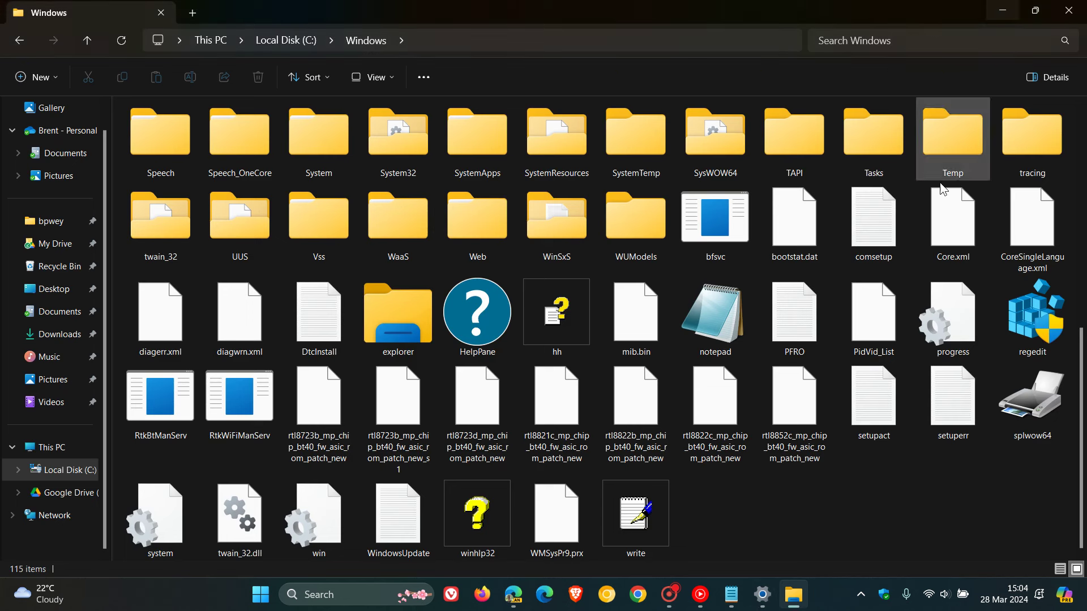
pyautogui.click(718, 313)
pyautogui.doubleClick(718, 312)
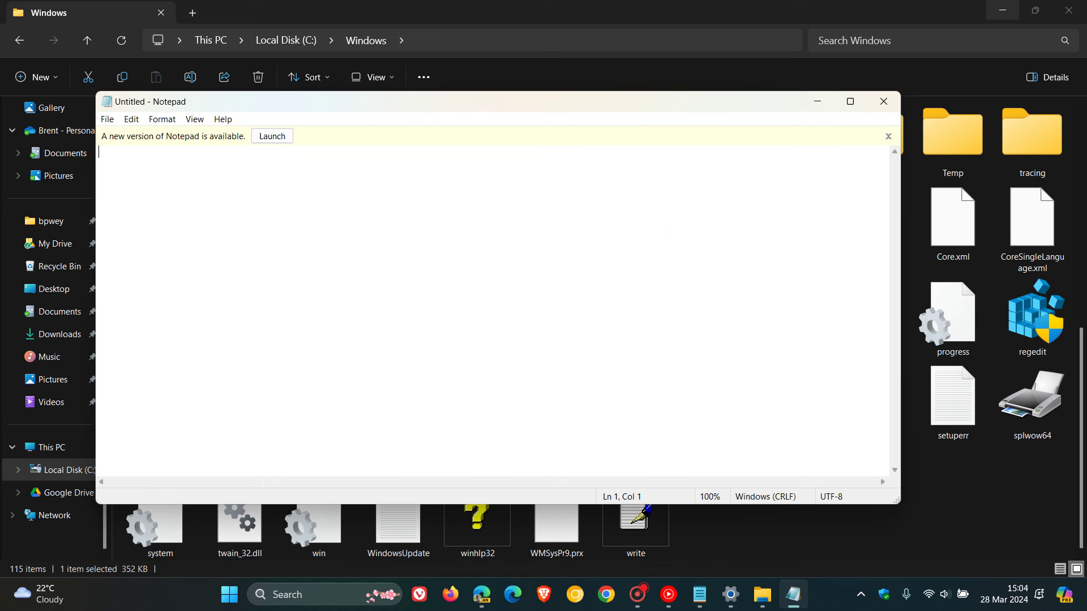
pyautogui.click(885, 100)
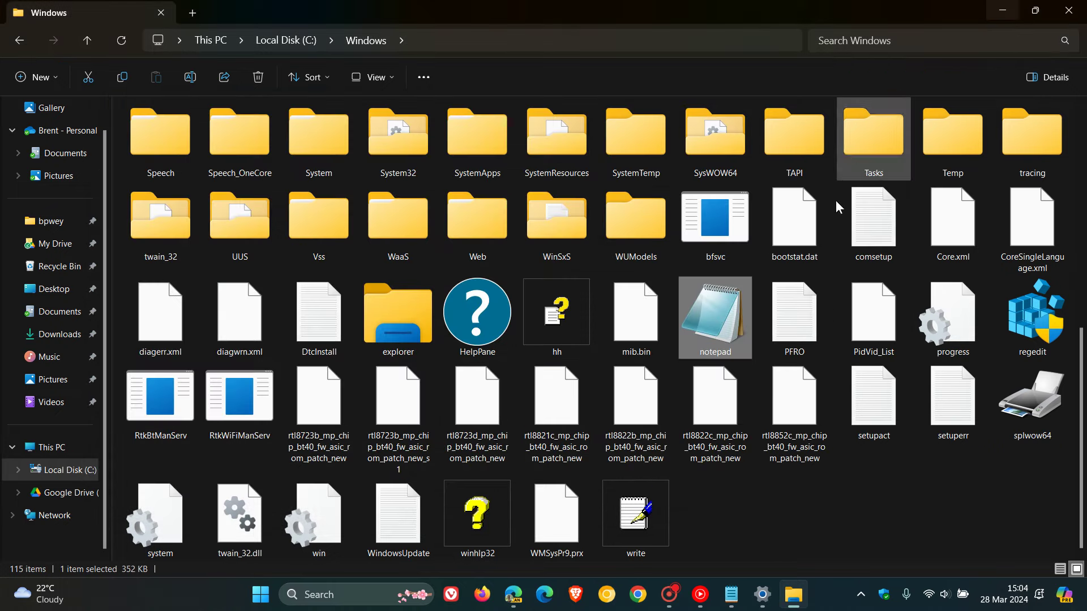
pyautogui.rightClick(714, 300)
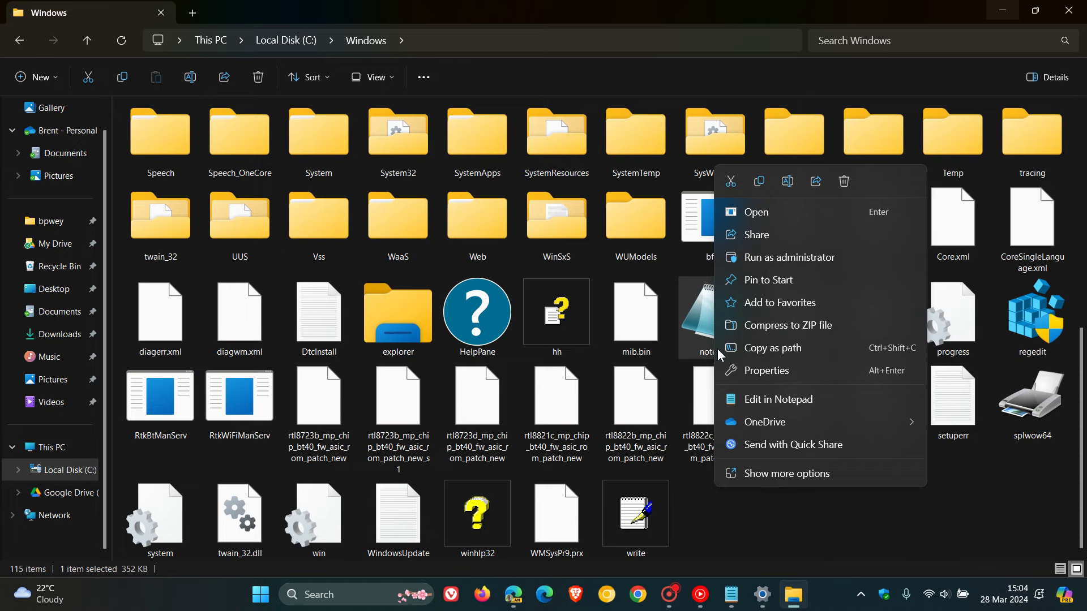
pyautogui.click(789, 283)
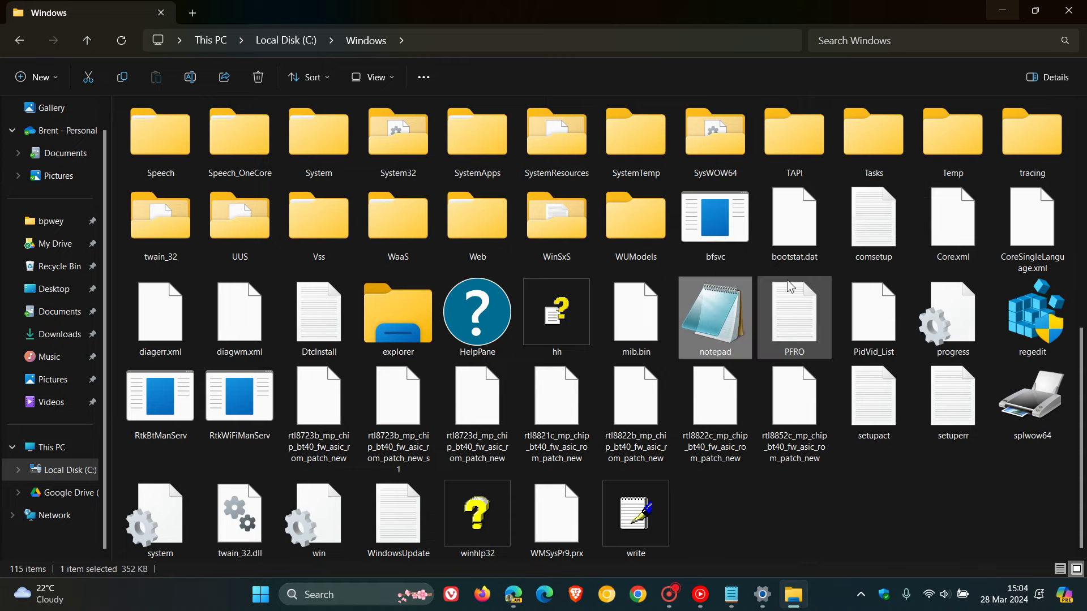
# Step: Close File Explorer, launch the pinned classic Notepad, and type a line of 42 'a's
pyautogui.click(1069, 11)
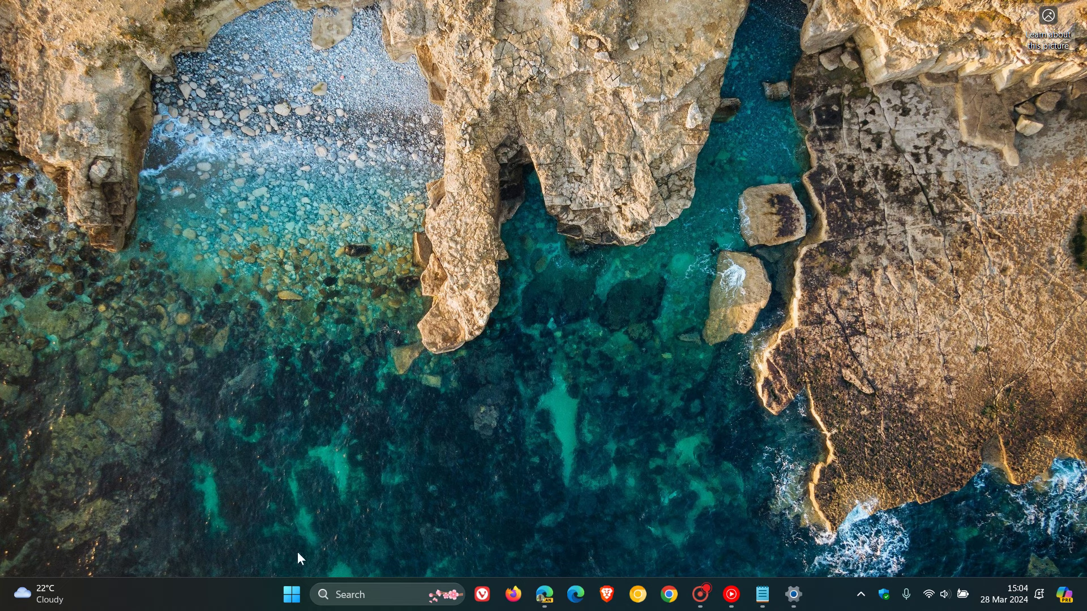
pyautogui.click(291, 594)
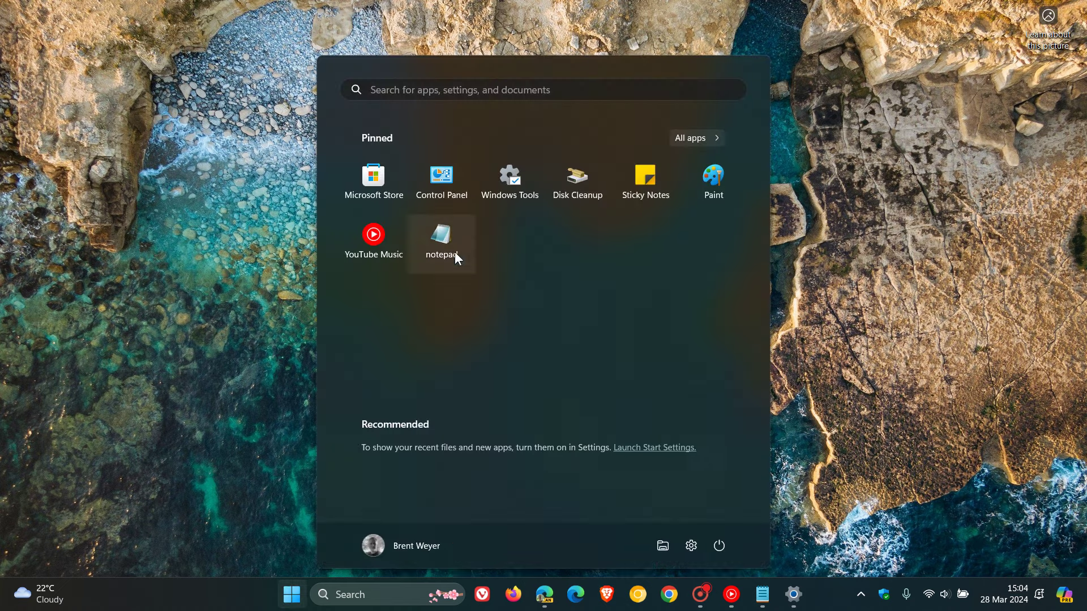
pyautogui.click(453, 237)
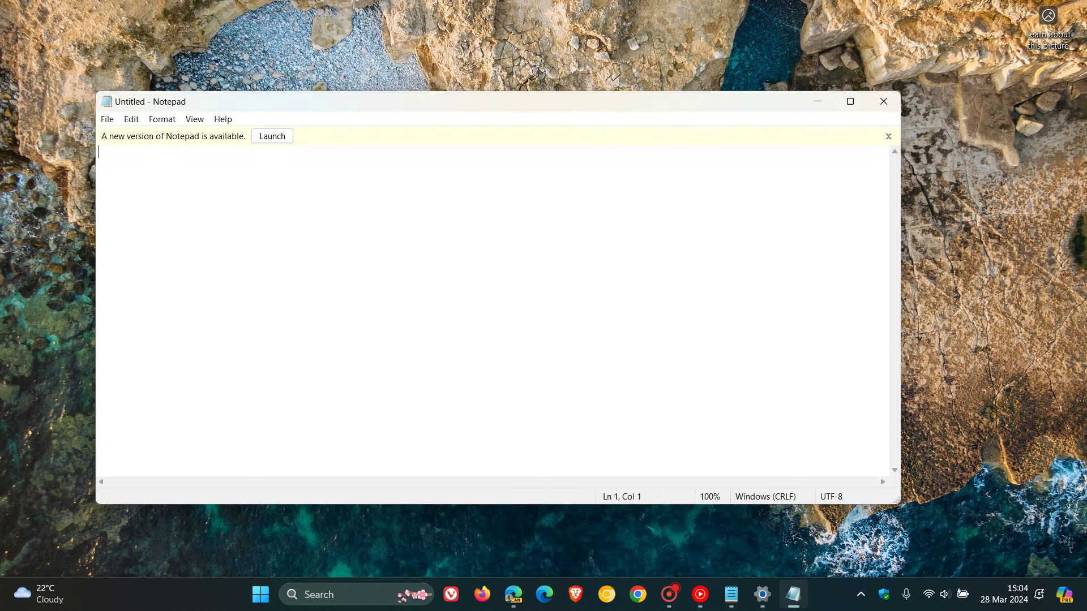
pyautogui.write('aaaaaaaaaaaaaaaaaaaaaaaaaaaaaaaaaaaaaaaaaa')
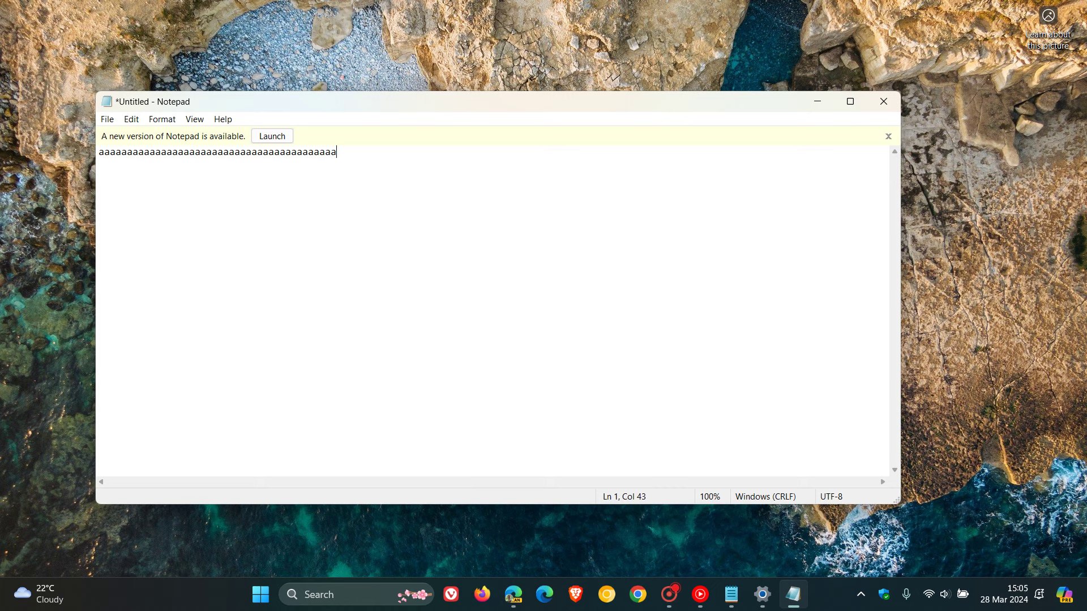
# Step: Save the text to the Desktop as aaaaaaaaaaa.txt when closing Notepad
pyautogui.click(883, 101)
pyautogui.click(507, 300)
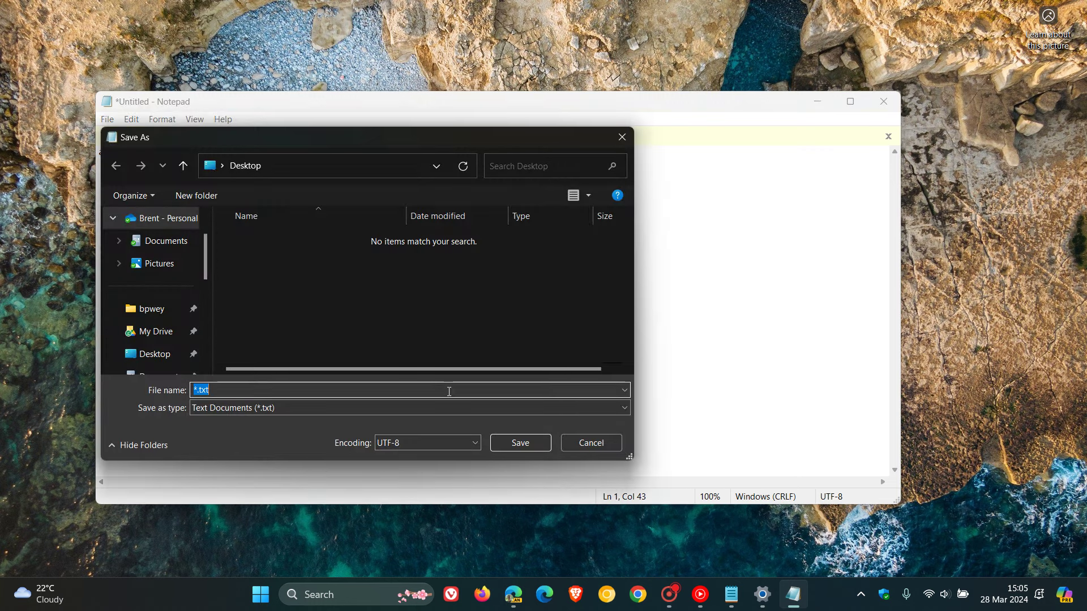
pyautogui.write('asdasdasdasd')
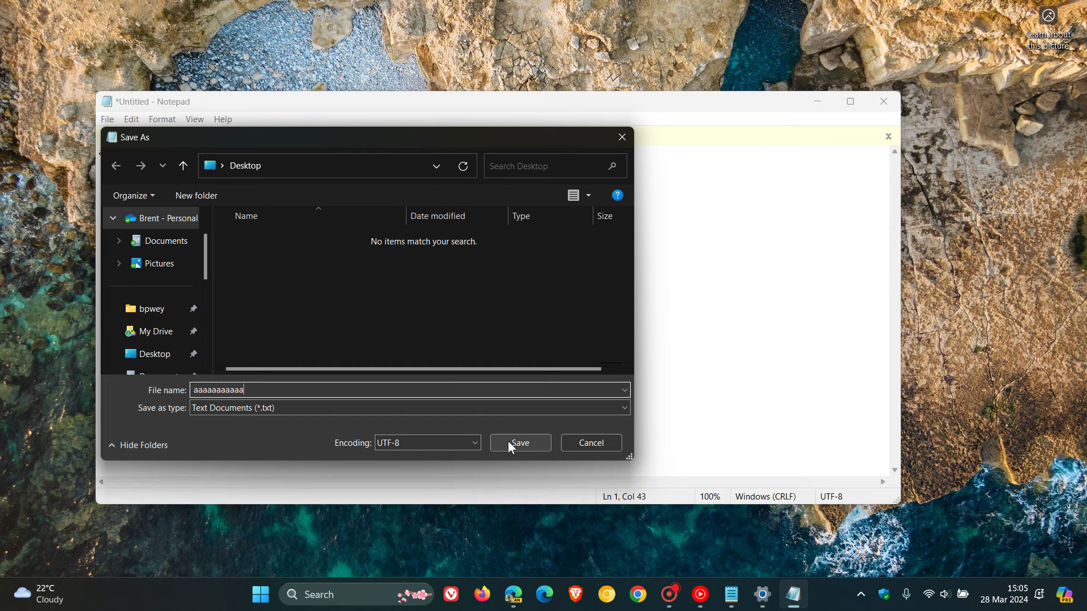
pyautogui.click(510, 441)
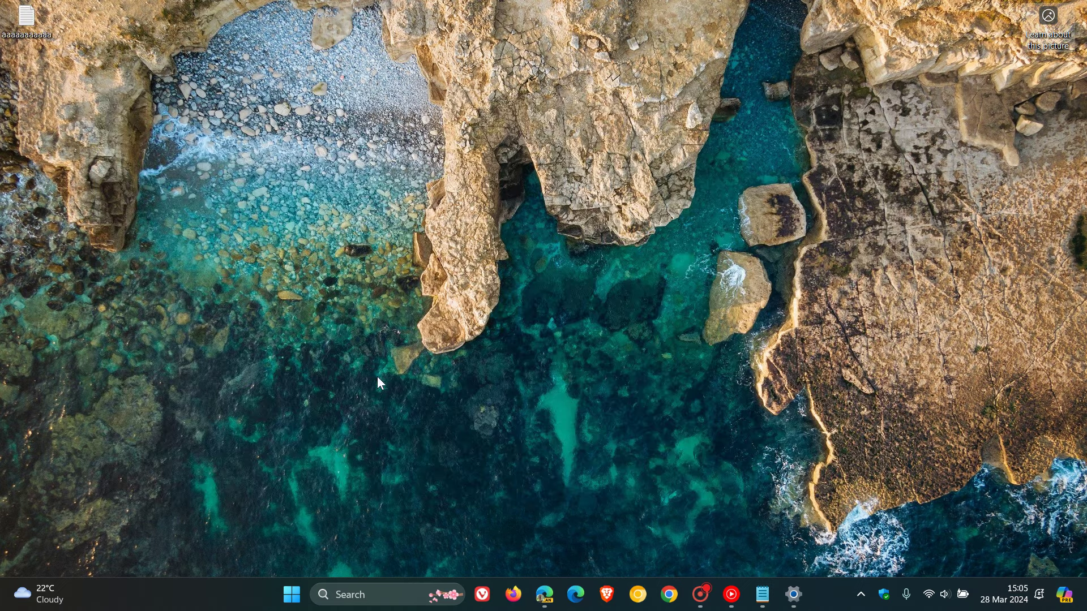
# Step: Move the aaaaaaaaaaa file to mid-desktop, open it by double-click, then close Notepad
pyautogui.moveTo(28, 20); pyautogui.dragTo(562, 270)
pyautogui.doubleClick(563, 271)
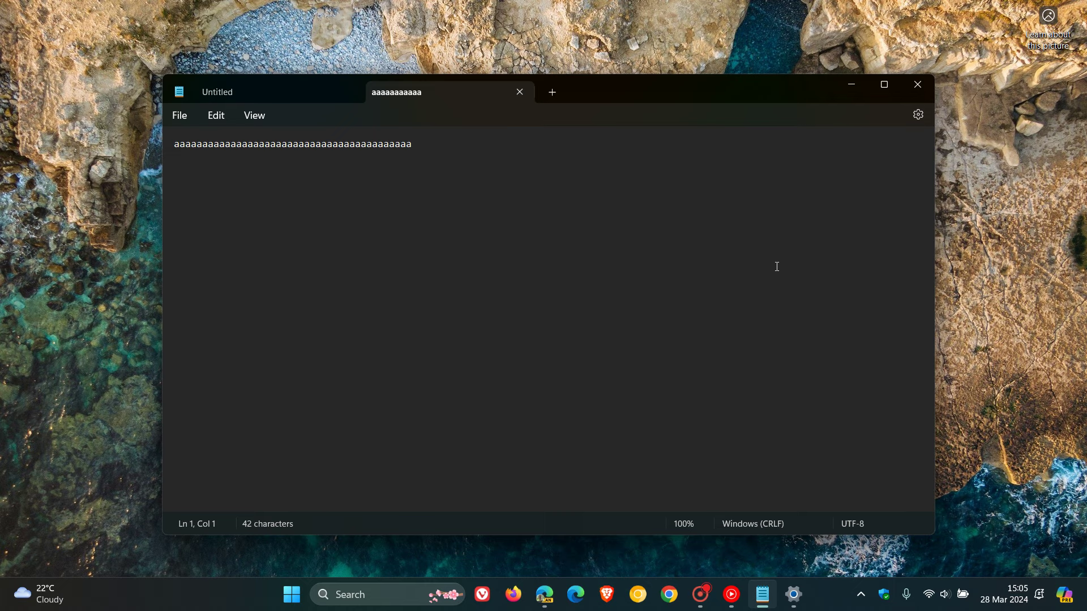
pyautogui.click(925, 84)
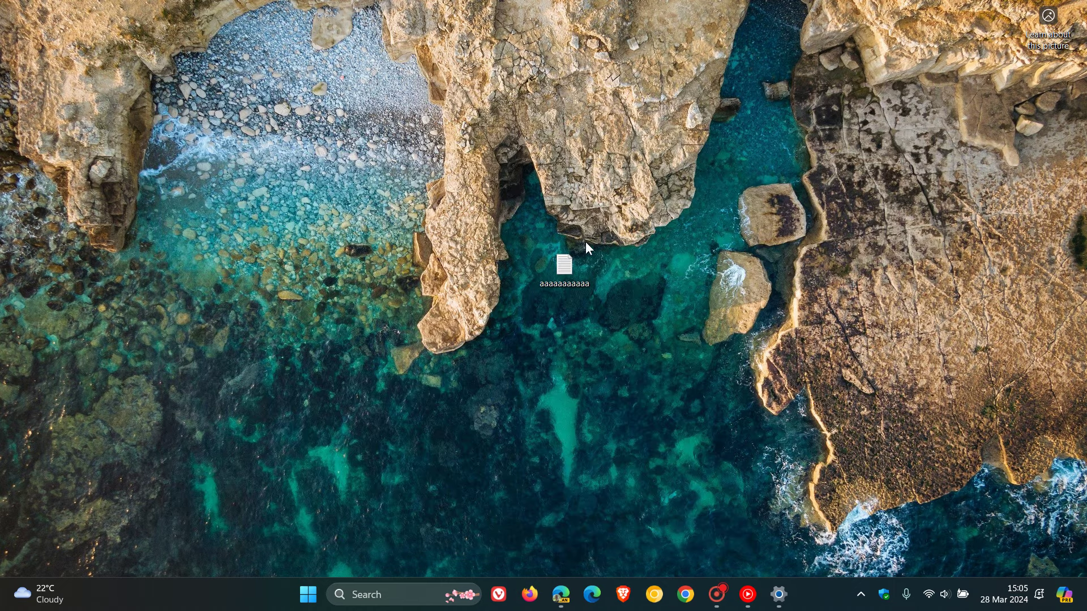
# Step: Open the aaaaaaaaaaa file with Open with > Notepad, then close it
pyautogui.rightClick(566, 270)
pyautogui.moveTo(693, 262)
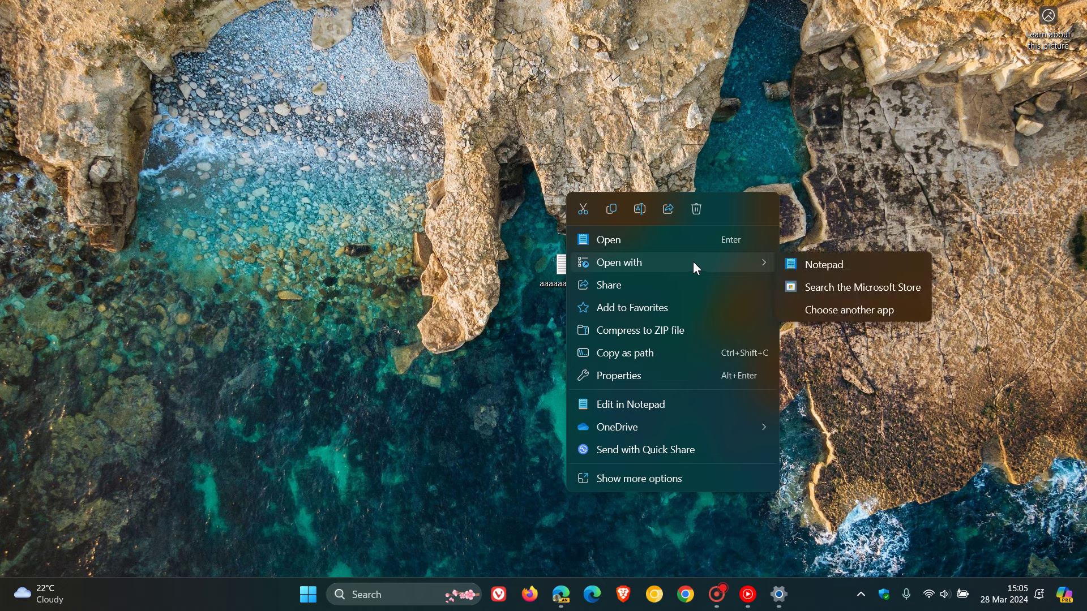
pyautogui.click(819, 265)
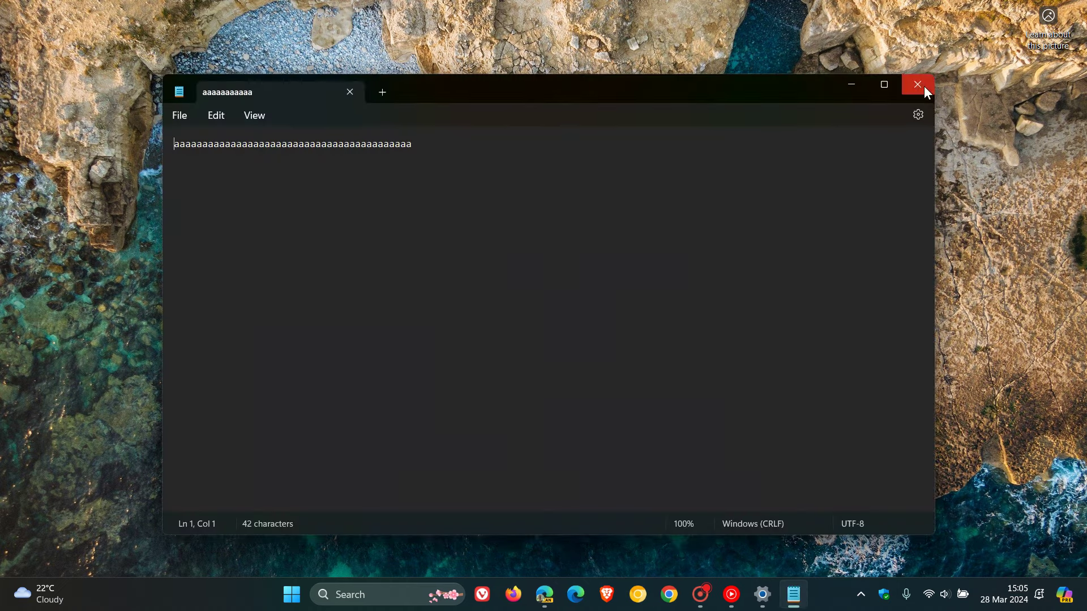
pyautogui.click(924, 86)
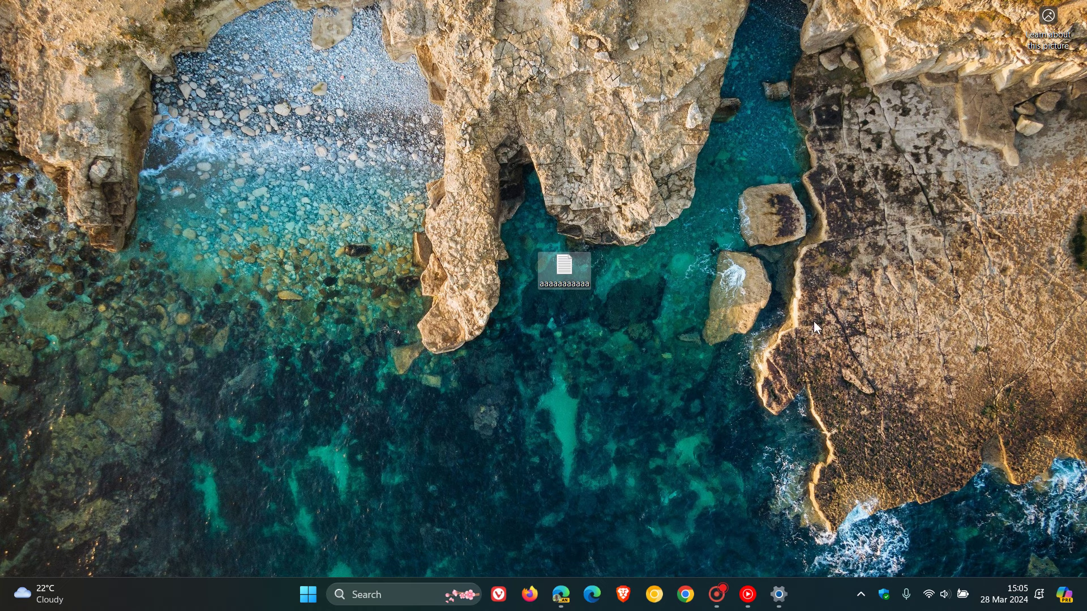
# Step: Launch and close classic Notepad from its Start pin, then delete the aaaaaaaaaaa test file
pyautogui.click(308, 594)
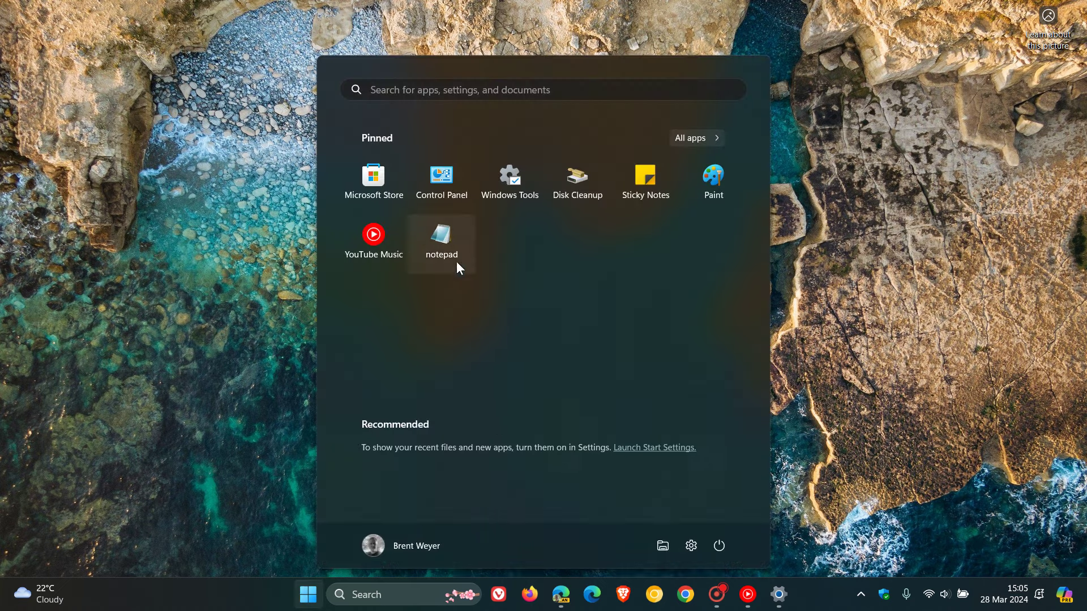
pyautogui.click(448, 246)
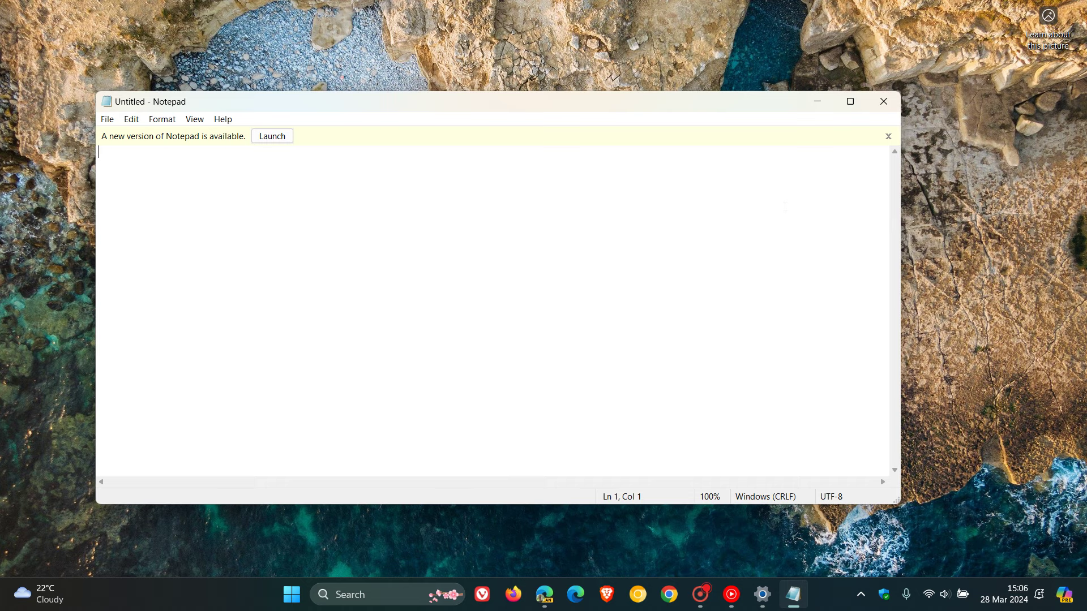
pyautogui.click(883, 111)
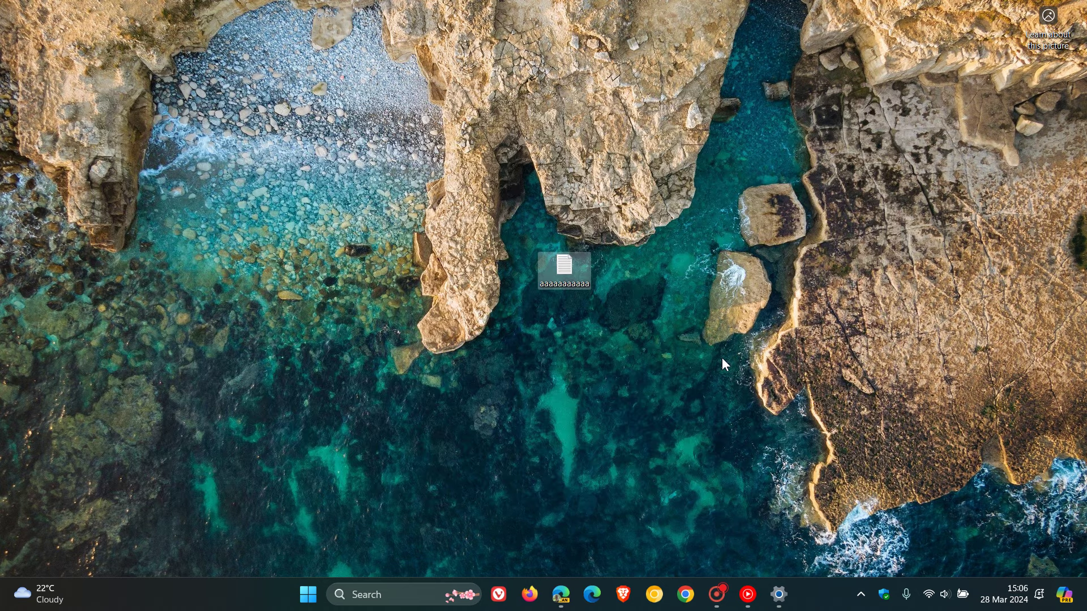
pyautogui.press('Delete')
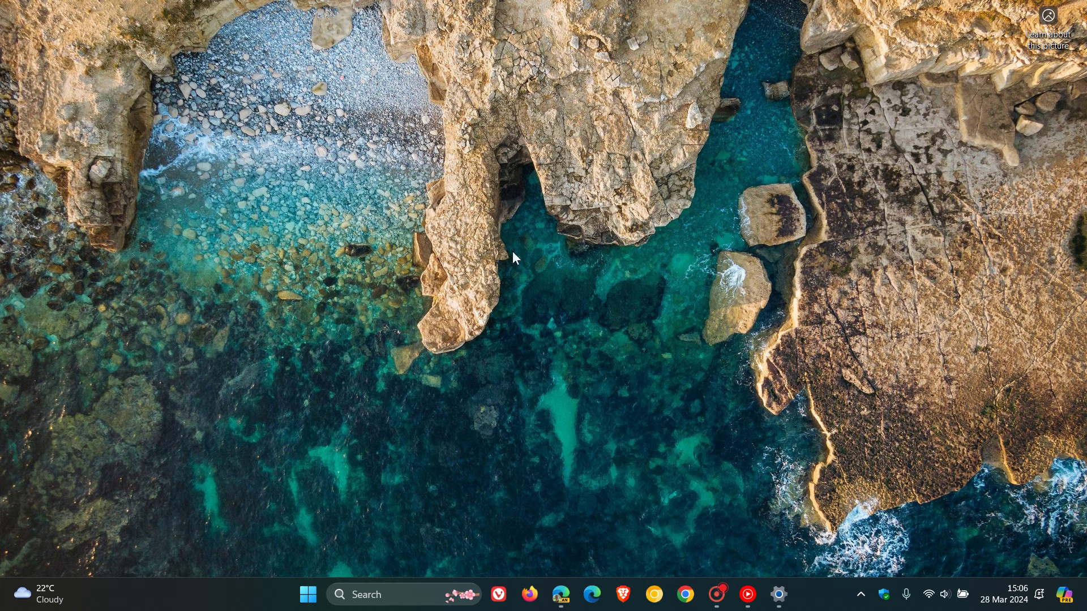